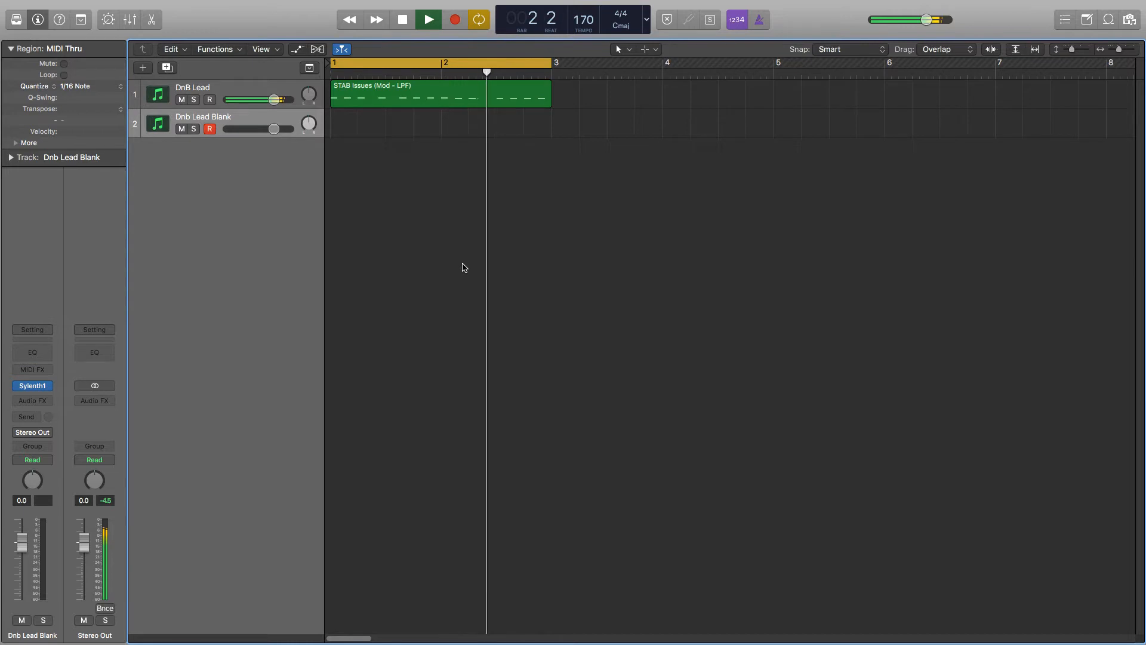
Stop playback and open the Sylenth1 instrument on the Dnb Lead Blank track, starting from its Init preset
key(space)
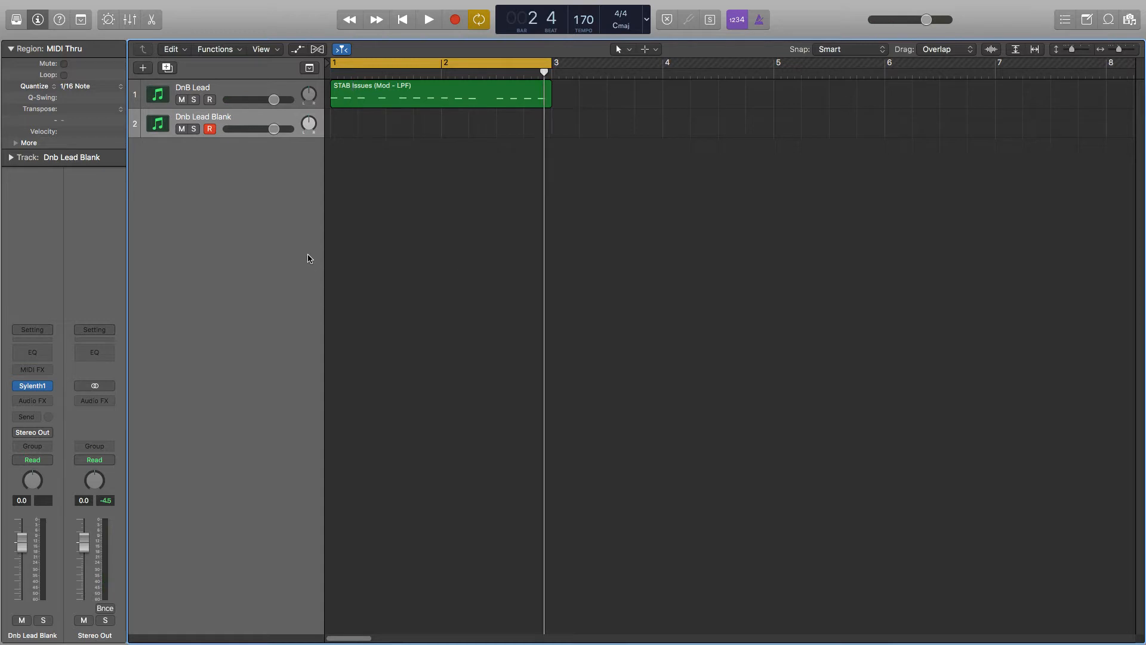
click(32, 386)
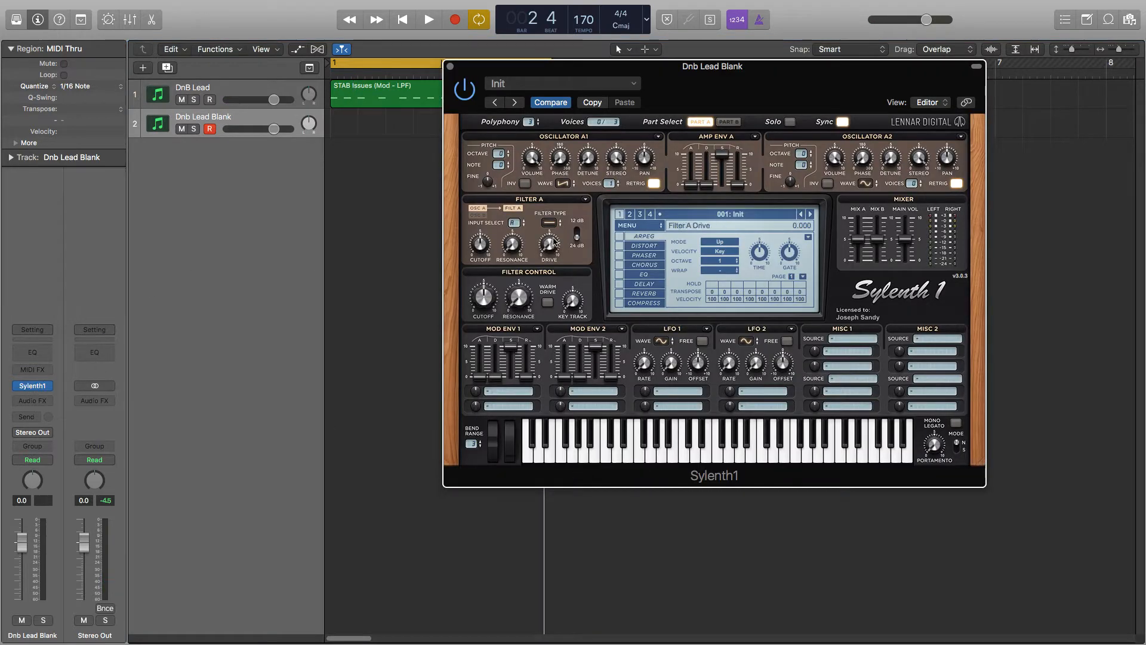
click(626, 228)
mouse_move(650, 239)
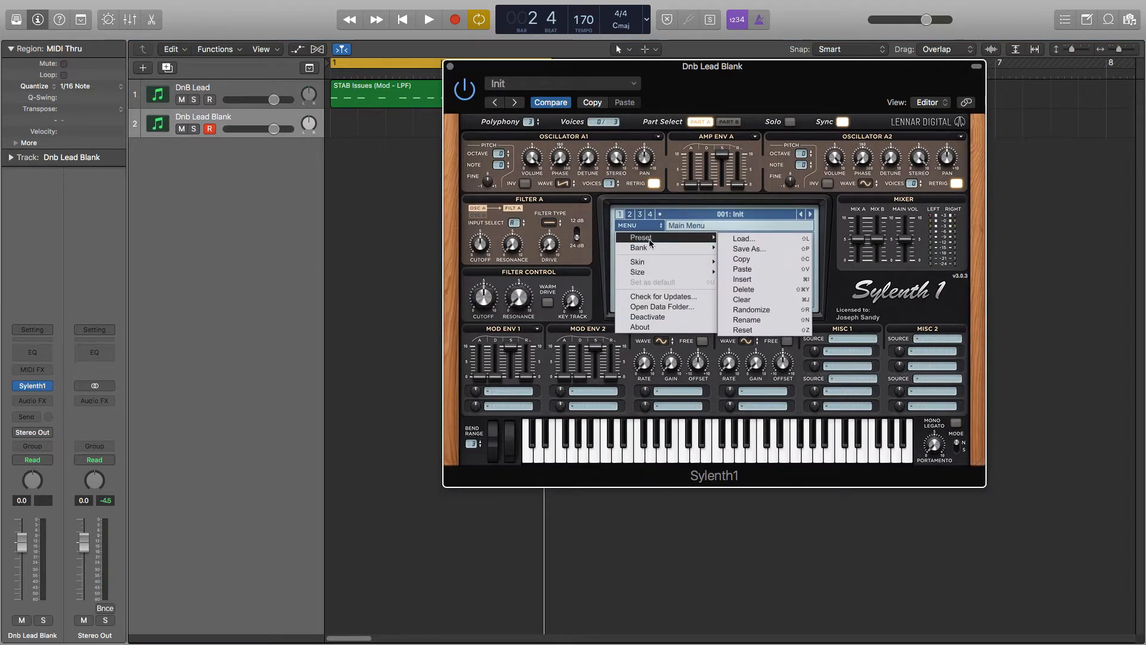
click(759, 279)
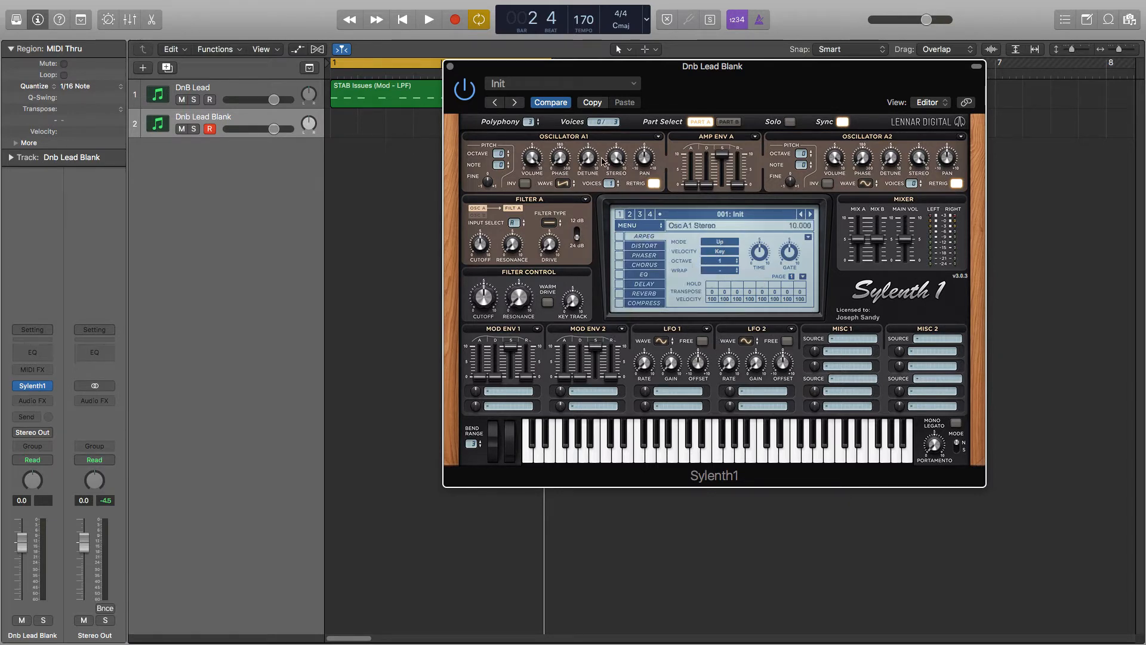
Set oscillator A1 to a Pulse waveform with 8 voices
click(562, 183)
click(592, 224)
drag(609, 184, 619, 91)
Set oscillator A2 to a one-voice Saw waveform with a raised note, and shape amp envelope A with lower sustain and longer decay
click(869, 184)
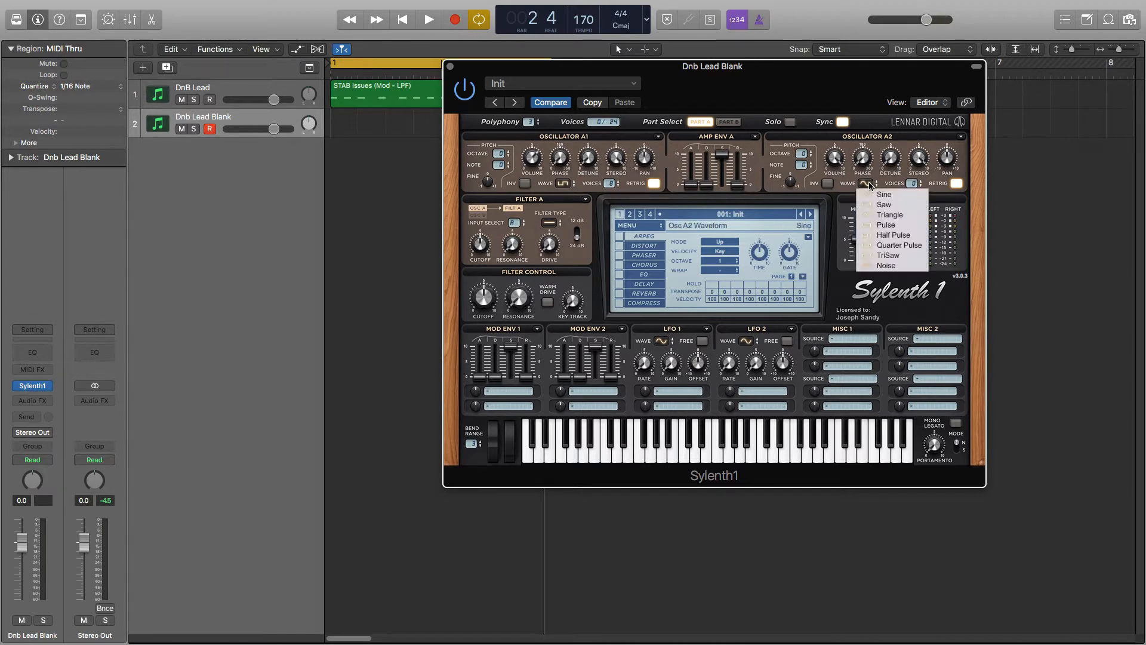
click(884, 204)
click(920, 181)
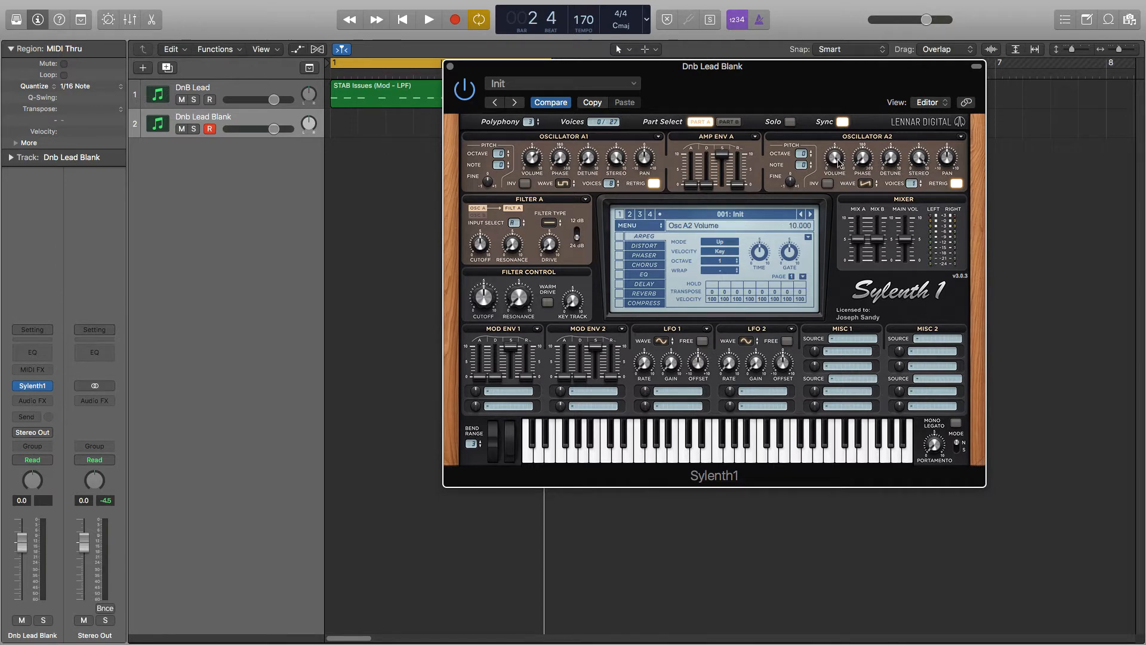
drag(839, 192, 800, 143)
drag(721, 159, 703, 139)
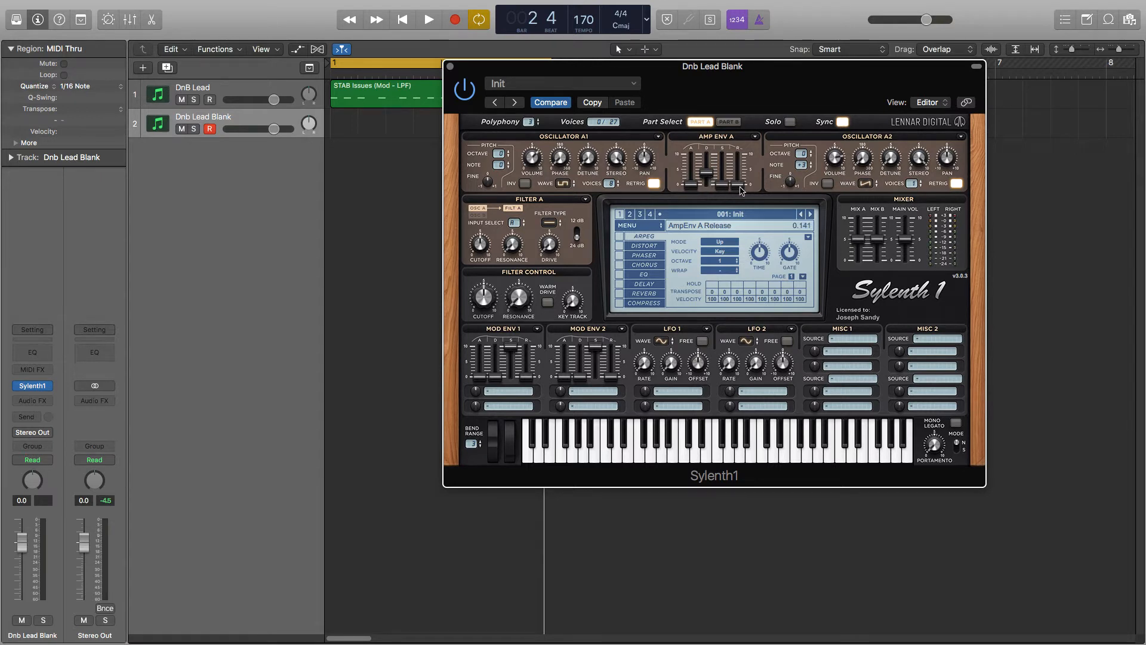
Feed filter A from Oscillators Part A and B, make it Lowpass, and raise its drive to about 0.89
click(513, 223)
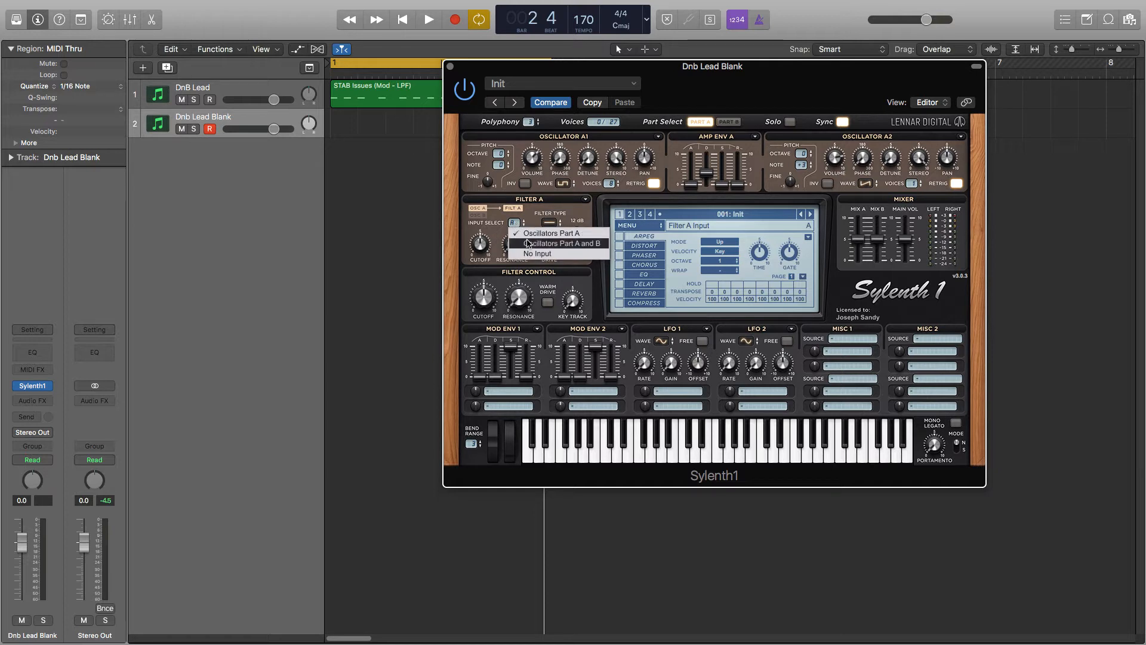
click(528, 244)
click(550, 224)
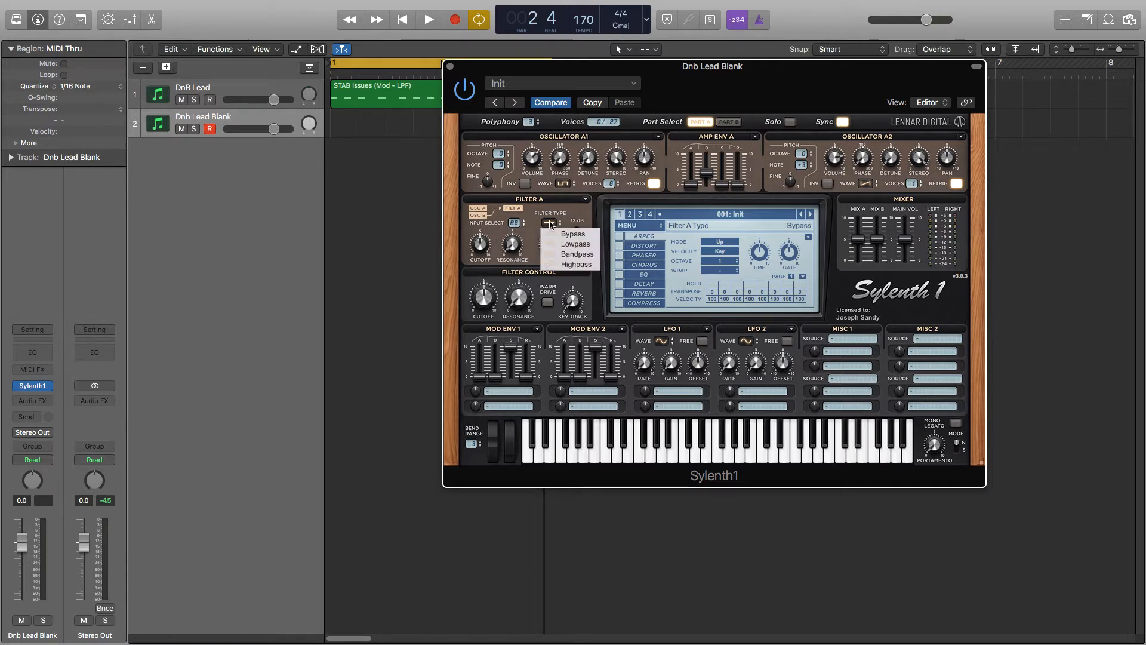
click(577, 242)
click(578, 244)
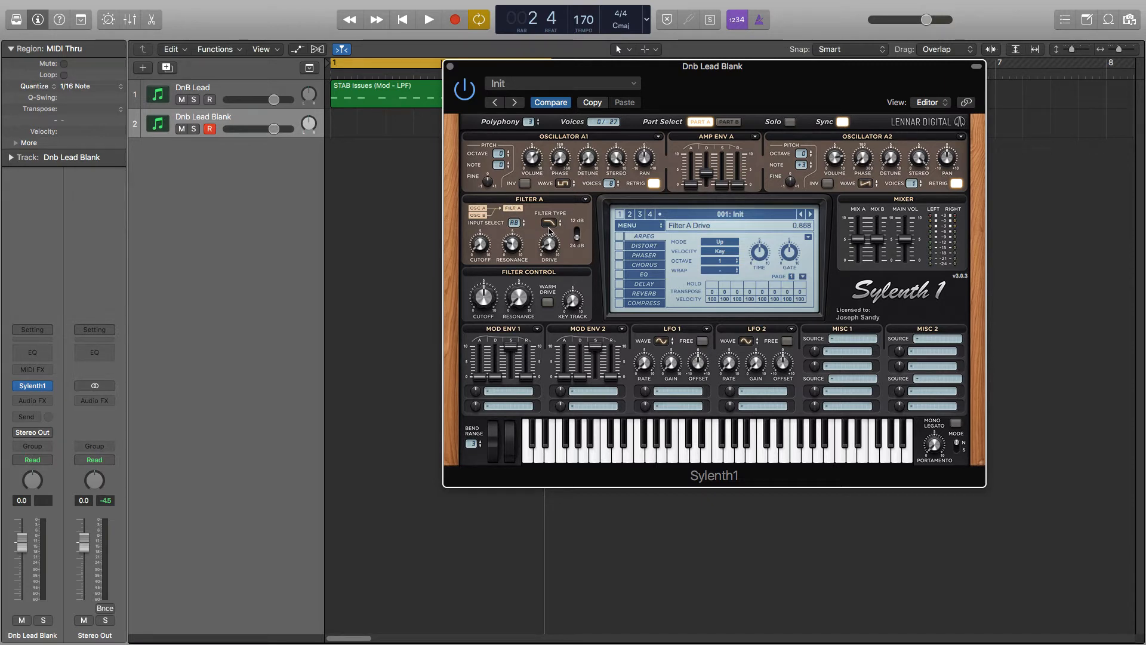
In Part B, give oscillator B1 8 voices and set oscillator B2 to a Saw waveform with 8 voices
click(729, 122)
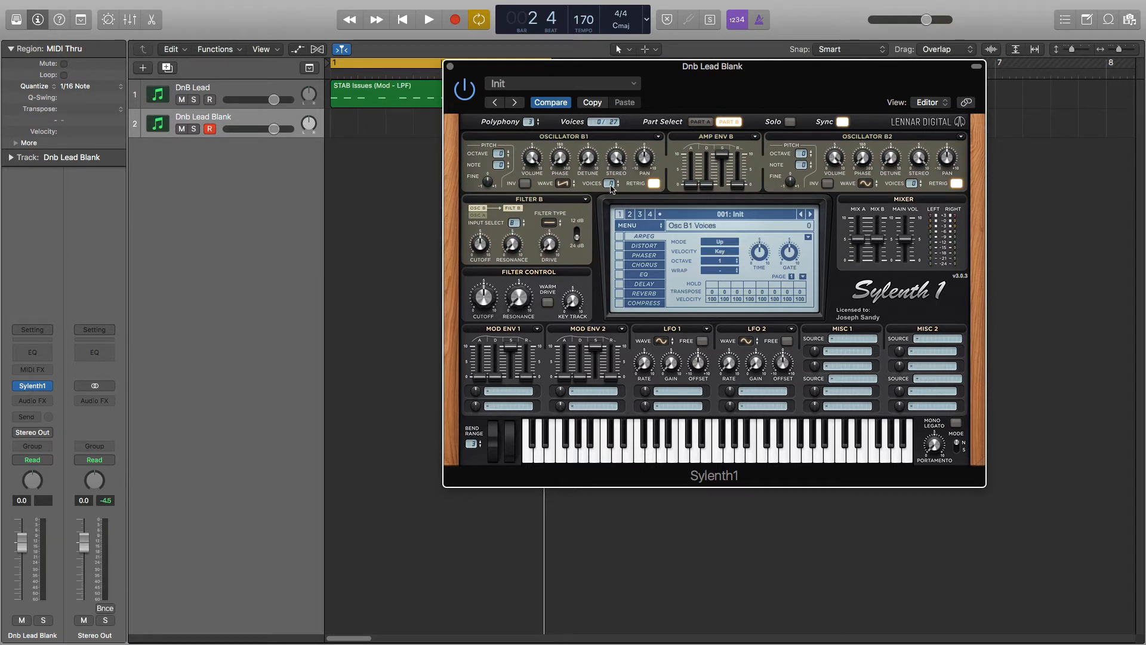
drag(609, 184, 621, 45)
click(865, 183)
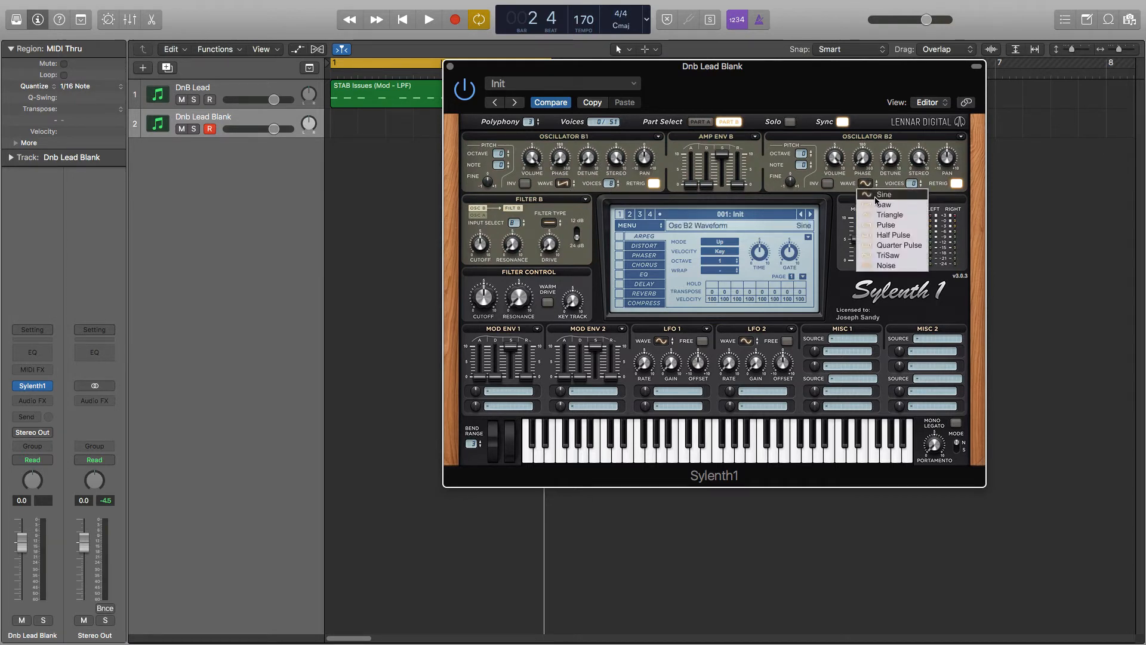
click(881, 197)
drag(912, 183, 913, 41)
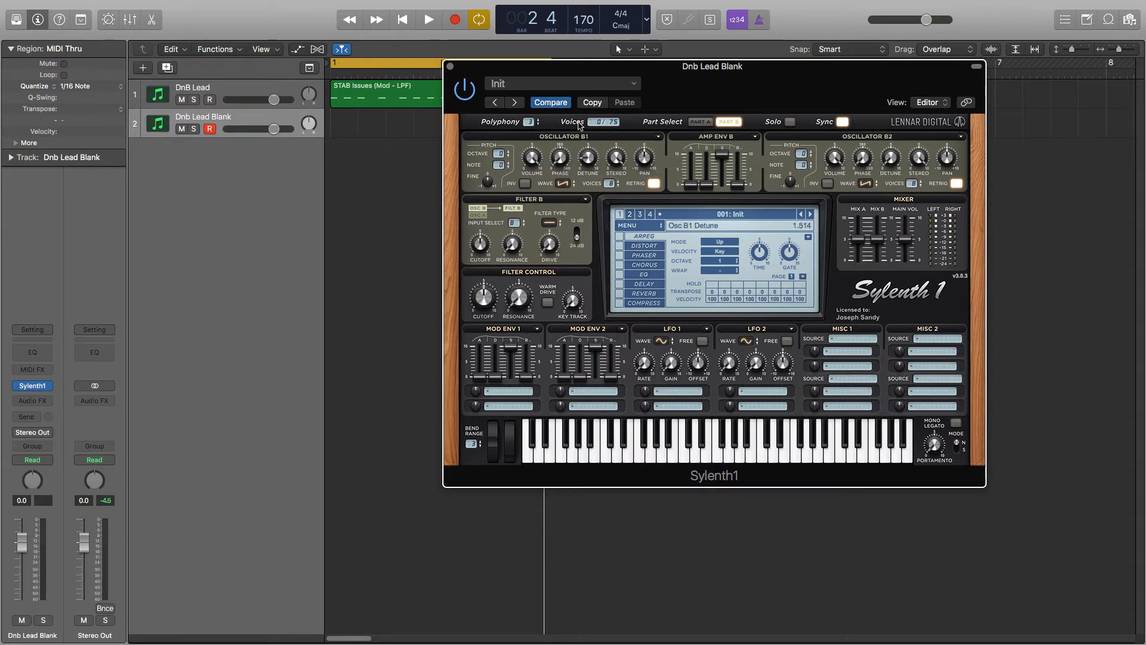
Adjust the detune of oscillators B1 and B2, with B2 at about 4.85, and raise B1's note and B2's octave
drag(577, 106, 577, 106)
drag(539, 186, 540, 204)
drag(499, 167, 485, 28)
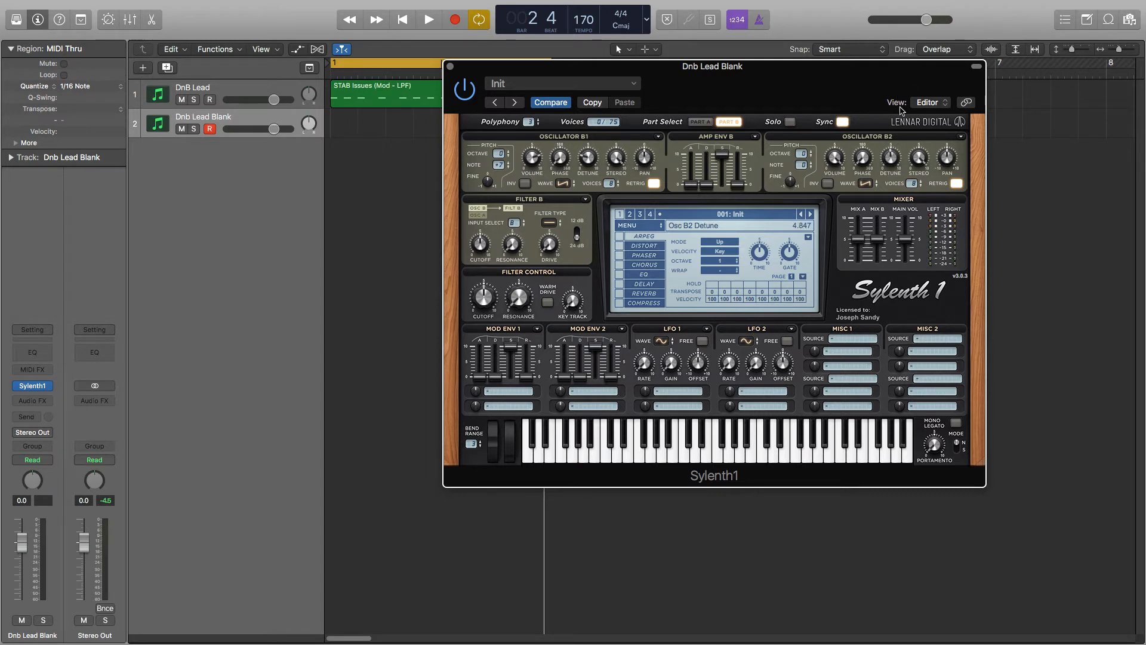
drag(802, 156, 801, 149)
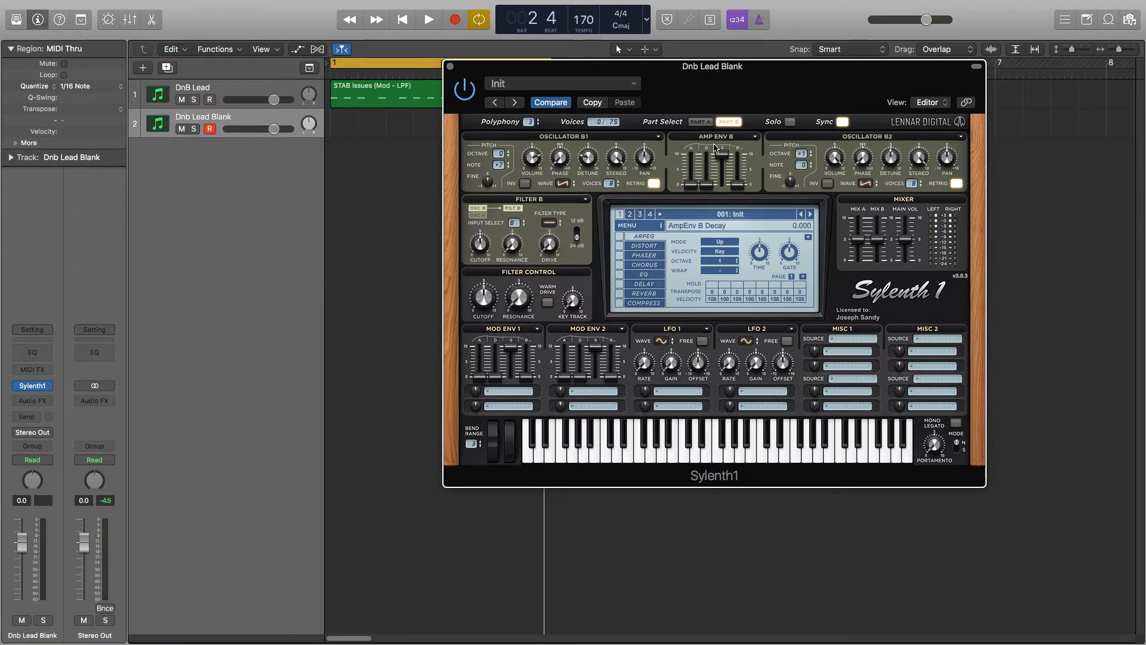
Copy the settings of amp envelope A and paste them into amp envelope B
click(700, 122)
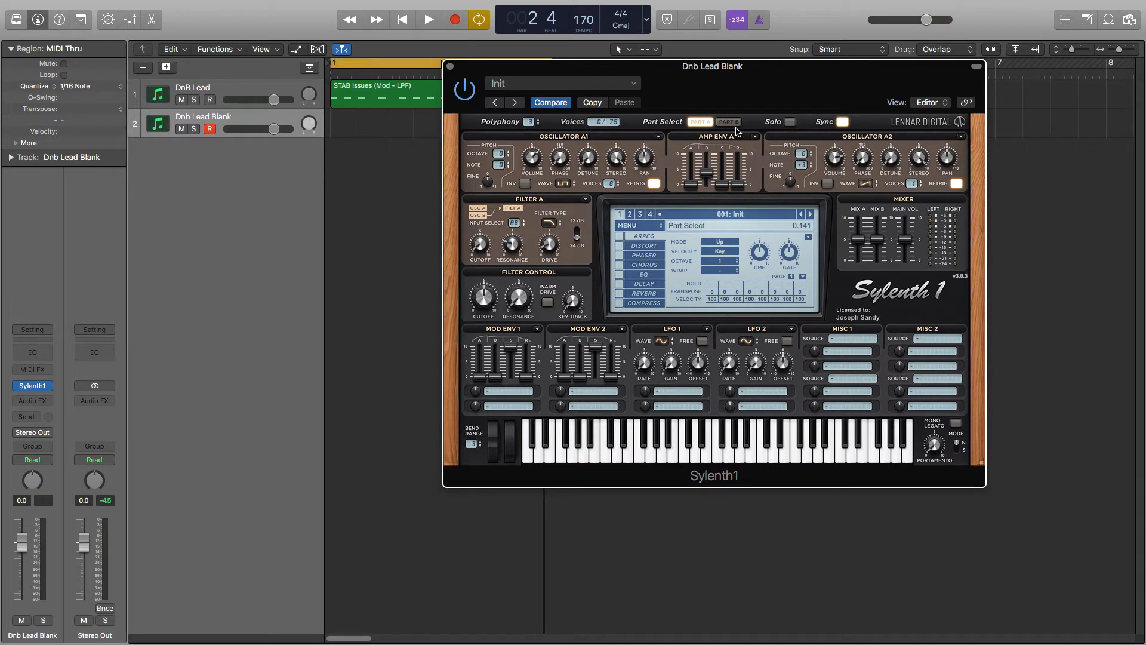
click(729, 122)
click(755, 138)
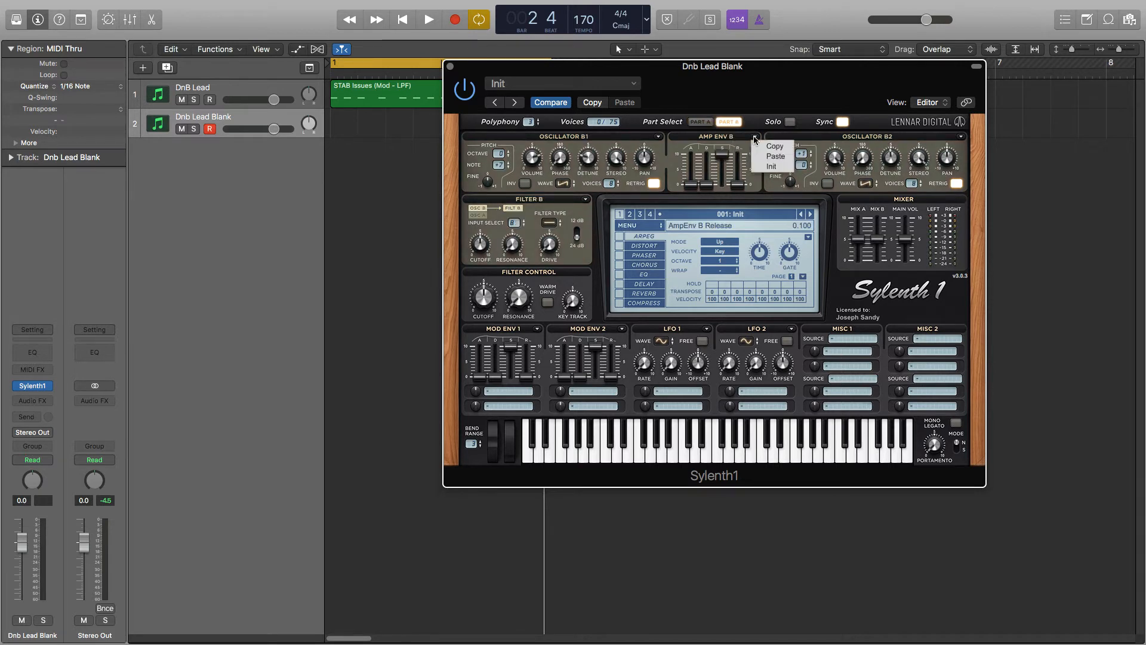
click(761, 156)
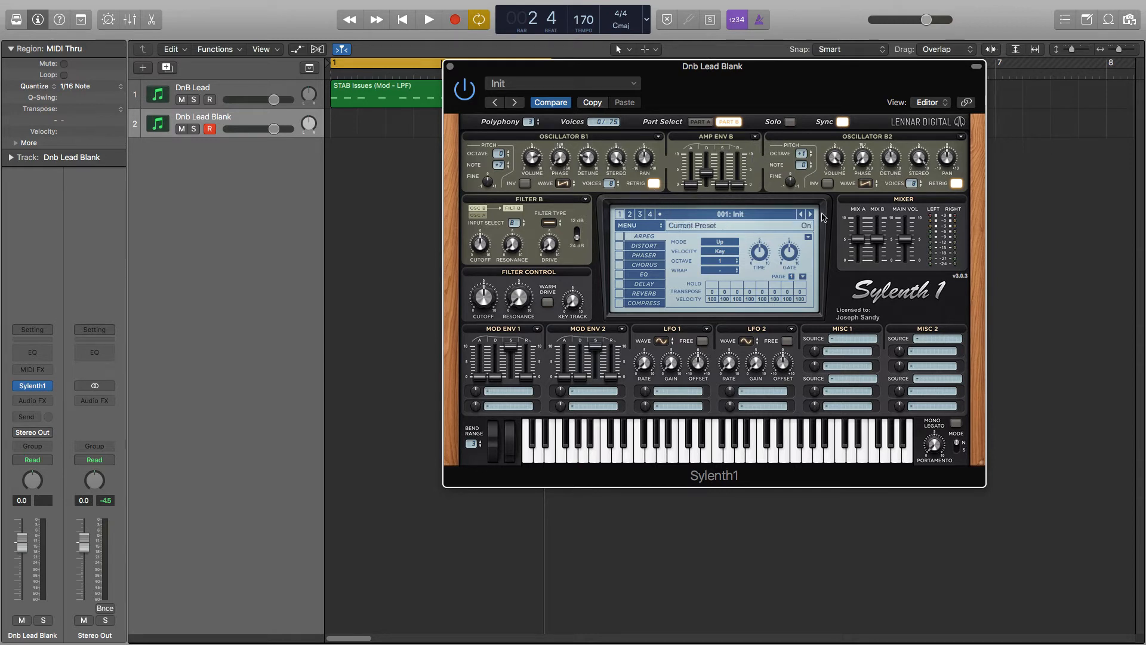
Return to Part A, set polyphony to 1, and adjust Filter Control's cutoff, resonance and key tracking with Warm Drive on
click(700, 122)
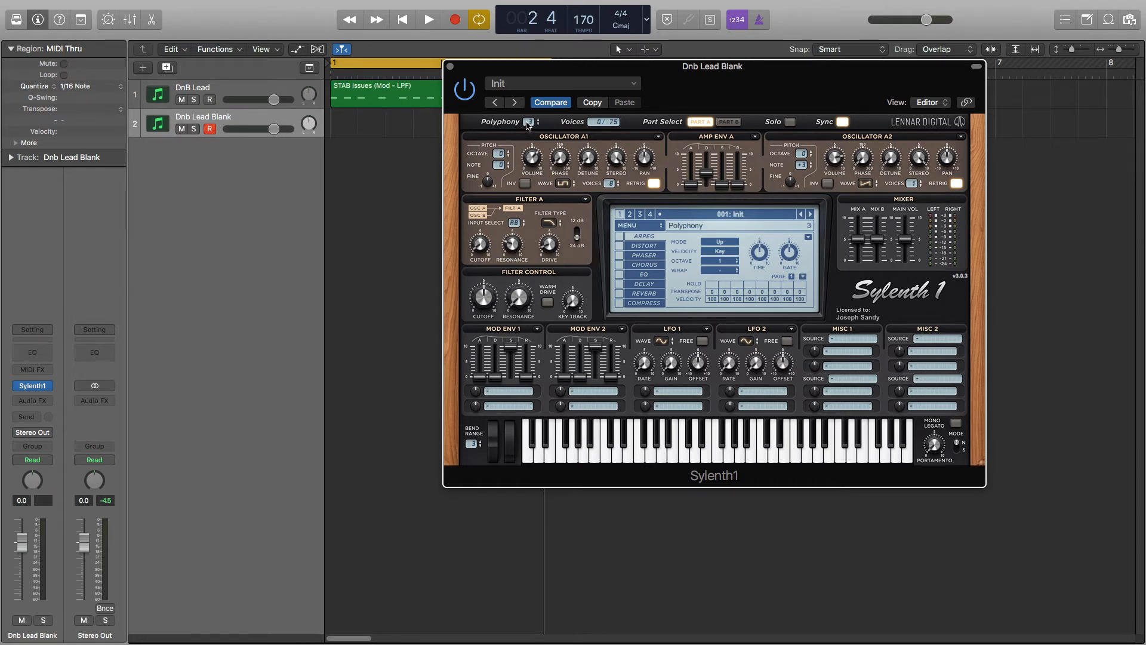
drag(528, 124, 531, 145)
drag(486, 305, 488, 311)
drag(521, 302, 517, 268)
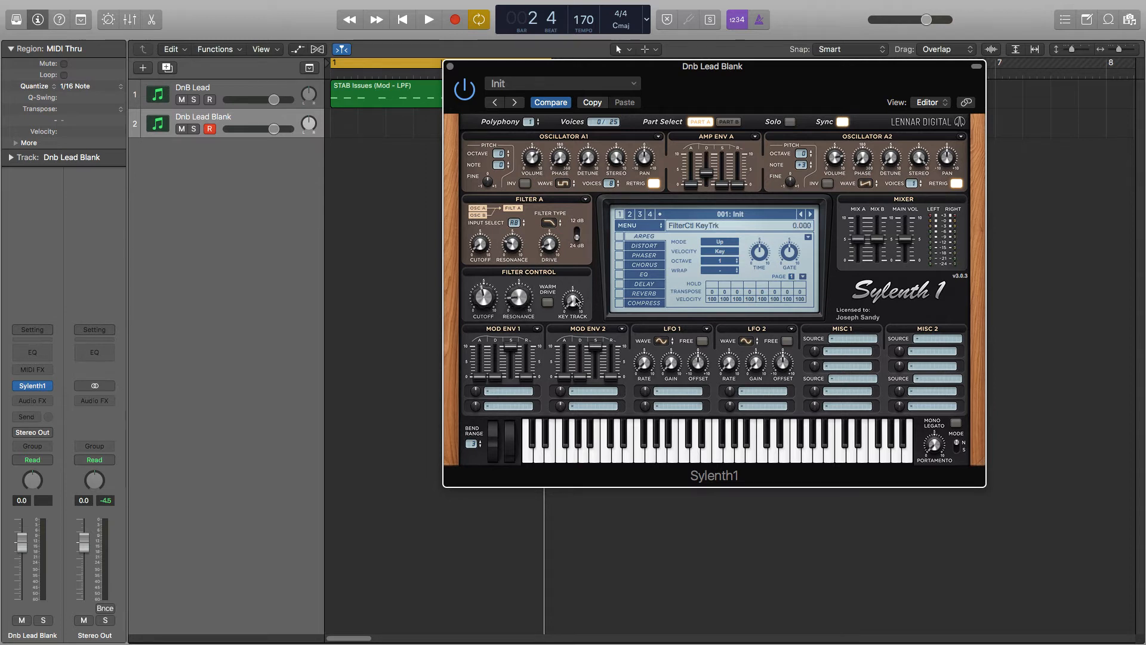
drag(577, 301, 571, 272)
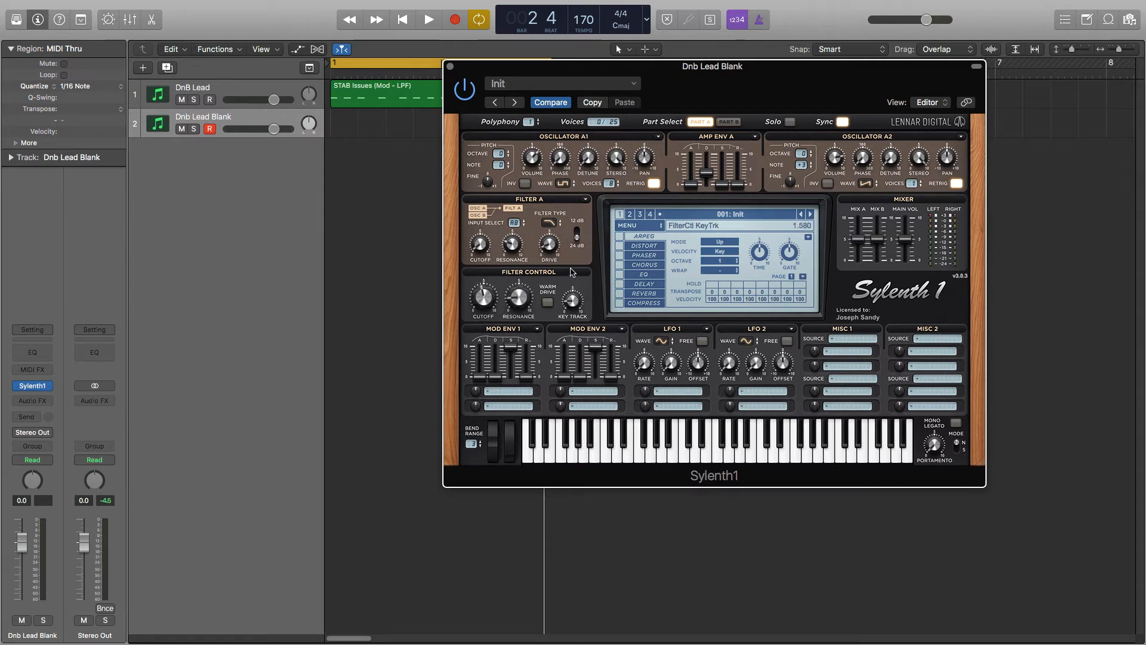
click(548, 303)
Assign mod envelope 1 to Cutoff A and Resonance B with raised amounts, and shape its decay and sustain, with sustain at about 3.087
click(502, 392)
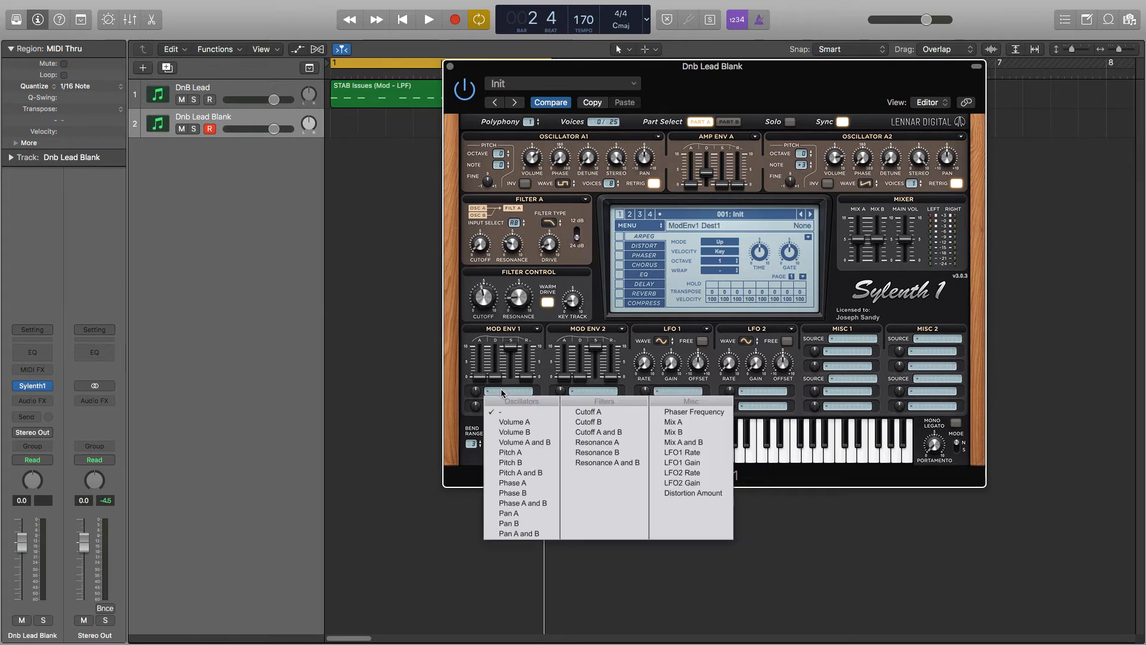
click(588, 412)
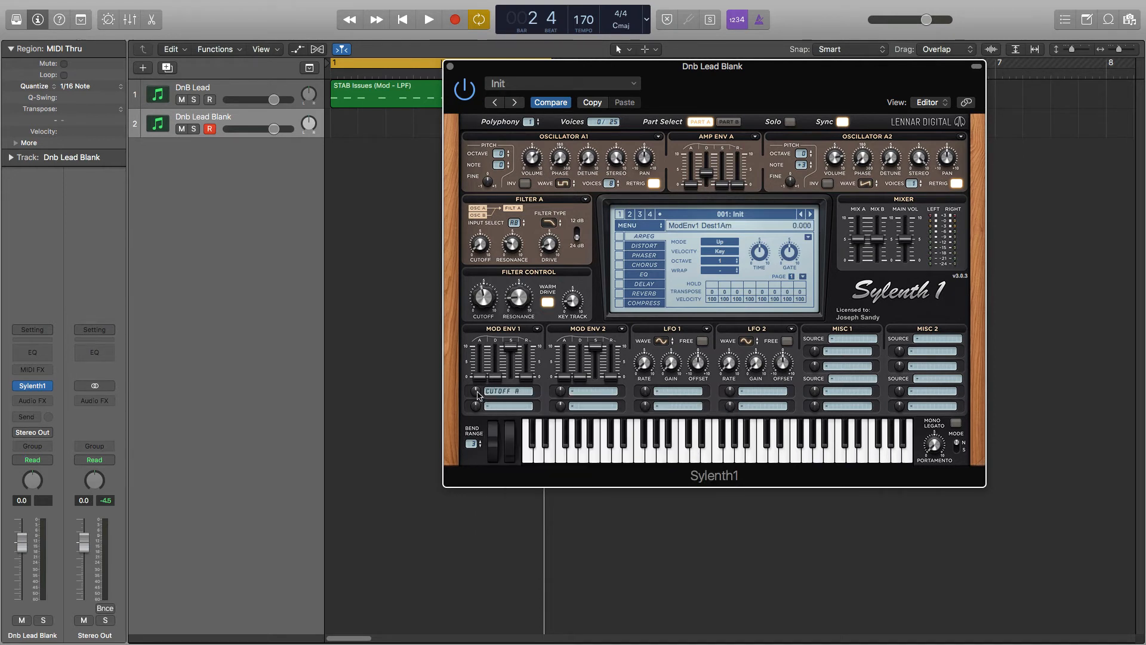
drag(477, 392, 478, 315)
click(497, 409)
click(597, 467)
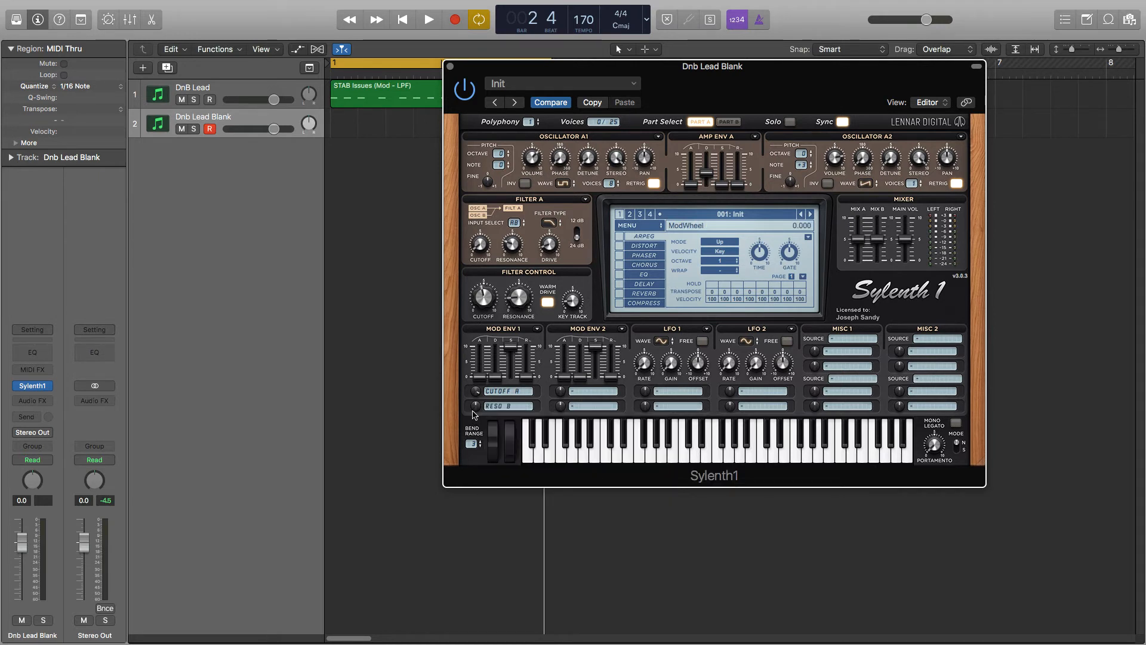
drag(476, 407, 482, 244)
drag(496, 374, 507, 429)
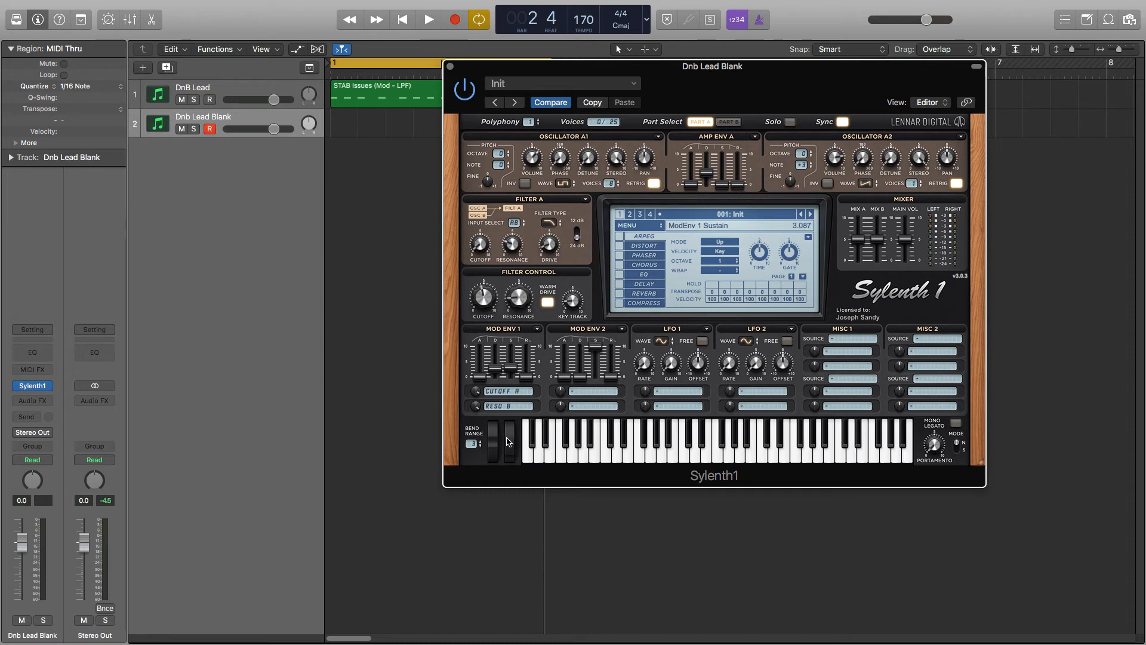
click(510, 442)
Enable the EQ effect and adjust its bass and treble settings, including a higher treble frequency
click(619, 274)
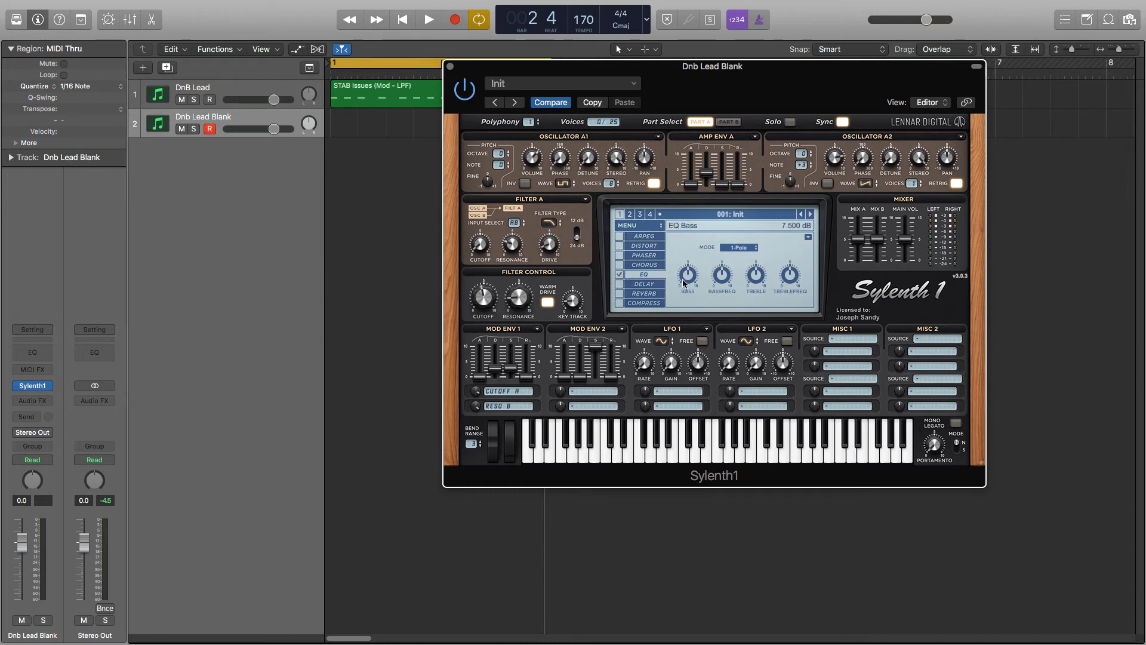
drag(688, 280, 722, 302)
drag(756, 286, 793, 246)
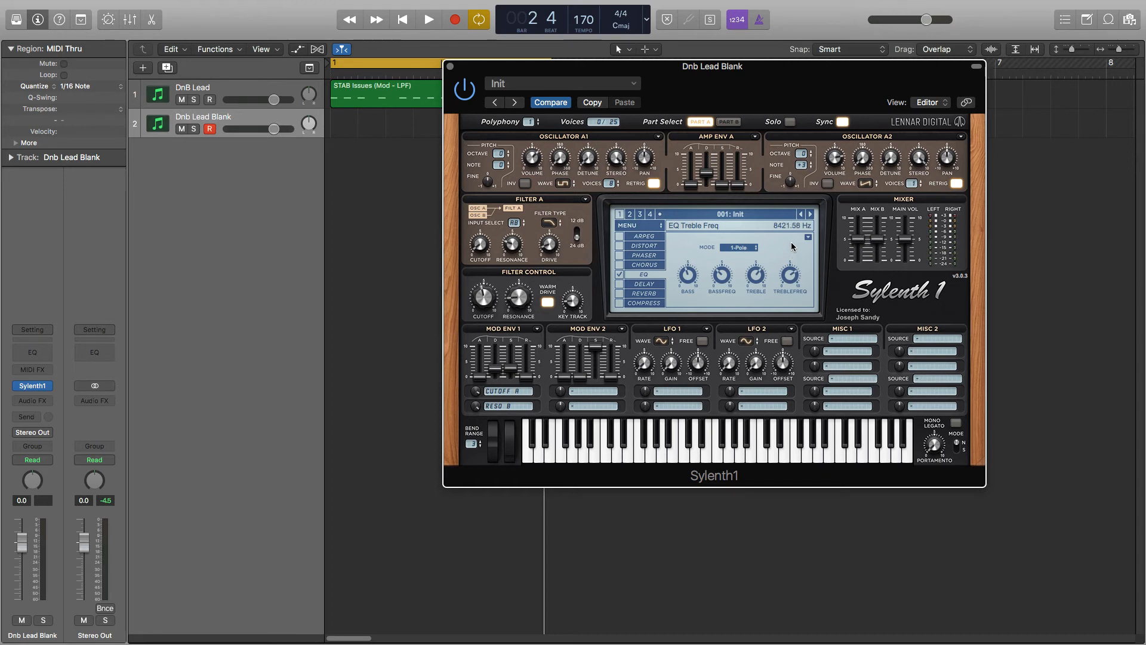
Enable the Reverb effect and adjust its damping and dry/wet mix
click(633, 295)
click(633, 295)
mouse_move(717, 258)
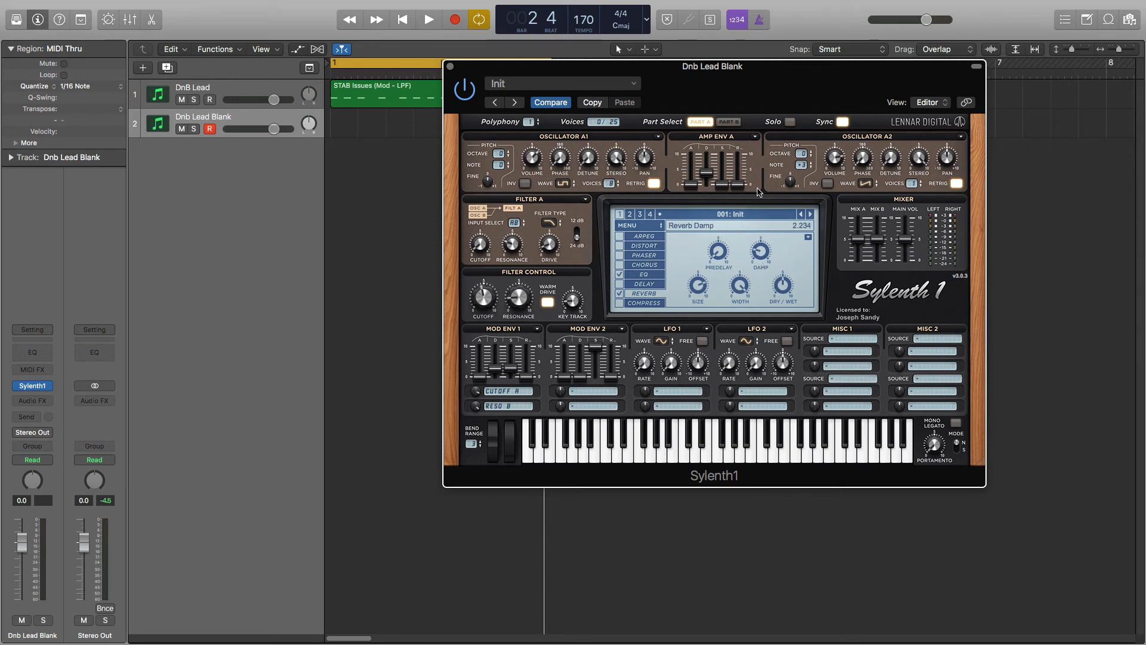
drag(754, 130, 756, 121)
drag(786, 329, 786, 337)
Enable the Compressor effect, and in the mixer turn Mix B down and the main volume up
click(619, 303)
click(644, 303)
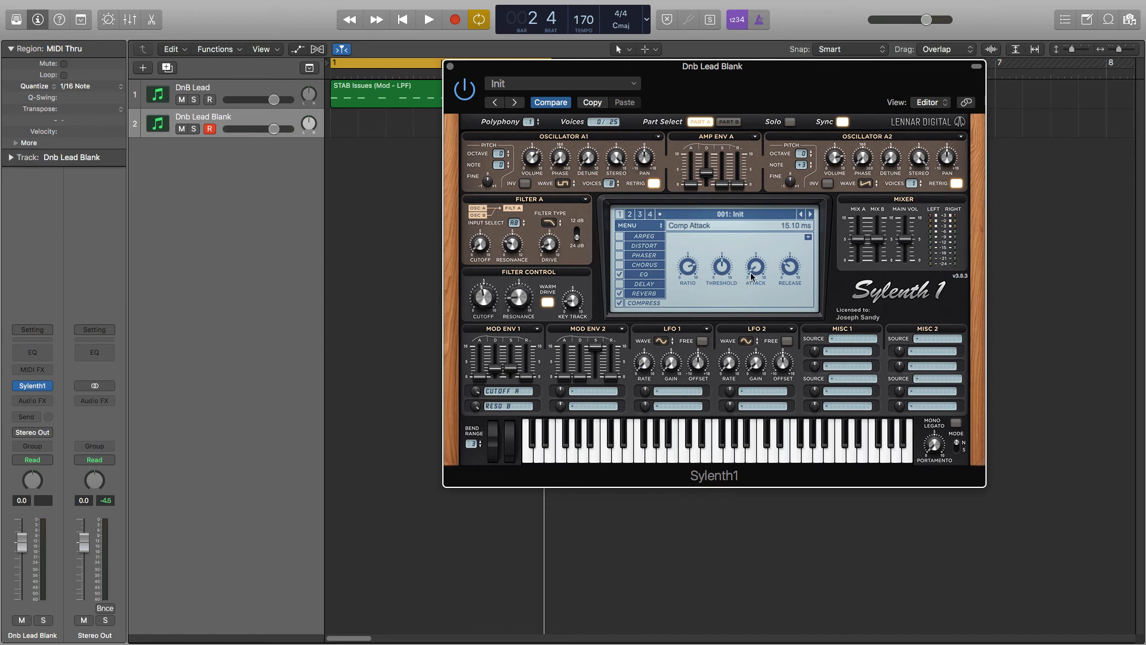
mouse_move(793, 272)
mouse_move(884, 244)
drag(907, 245, 905, 227)
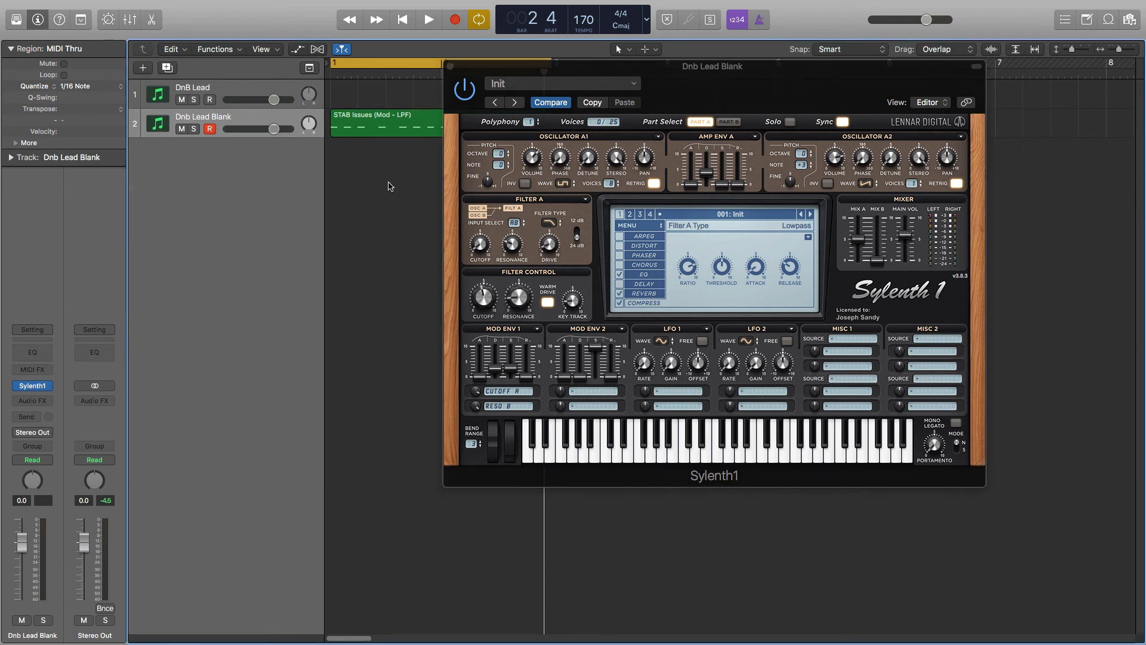
Play the looped region on the Dnb Lead Blank track to audition the patch, and stop playback
key(space)
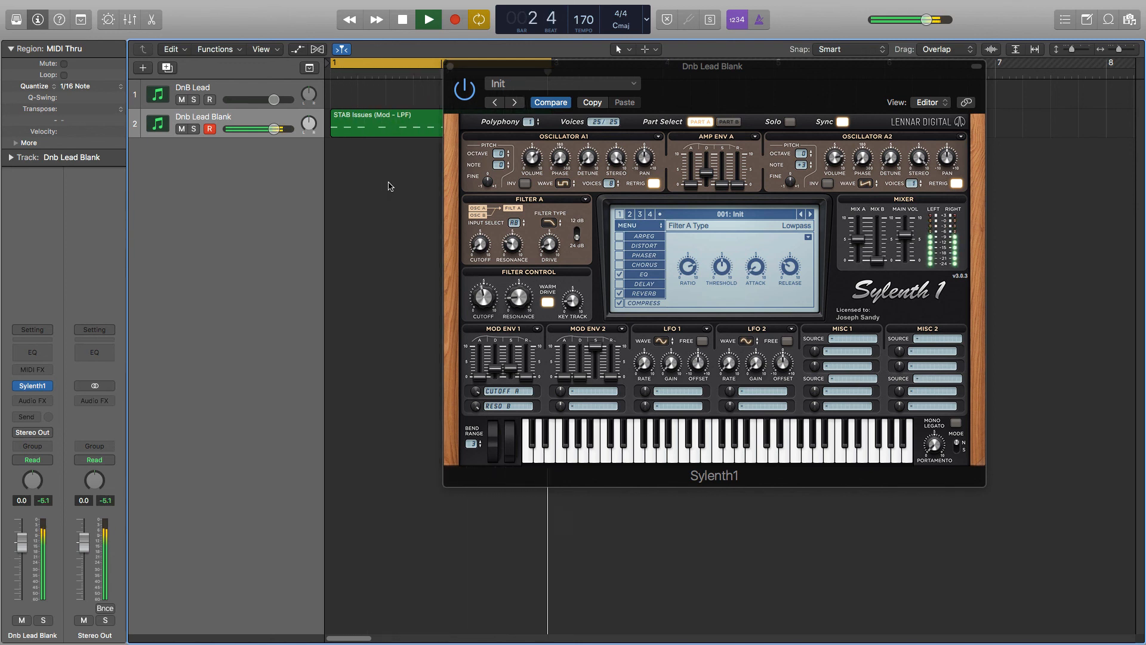
key(space)
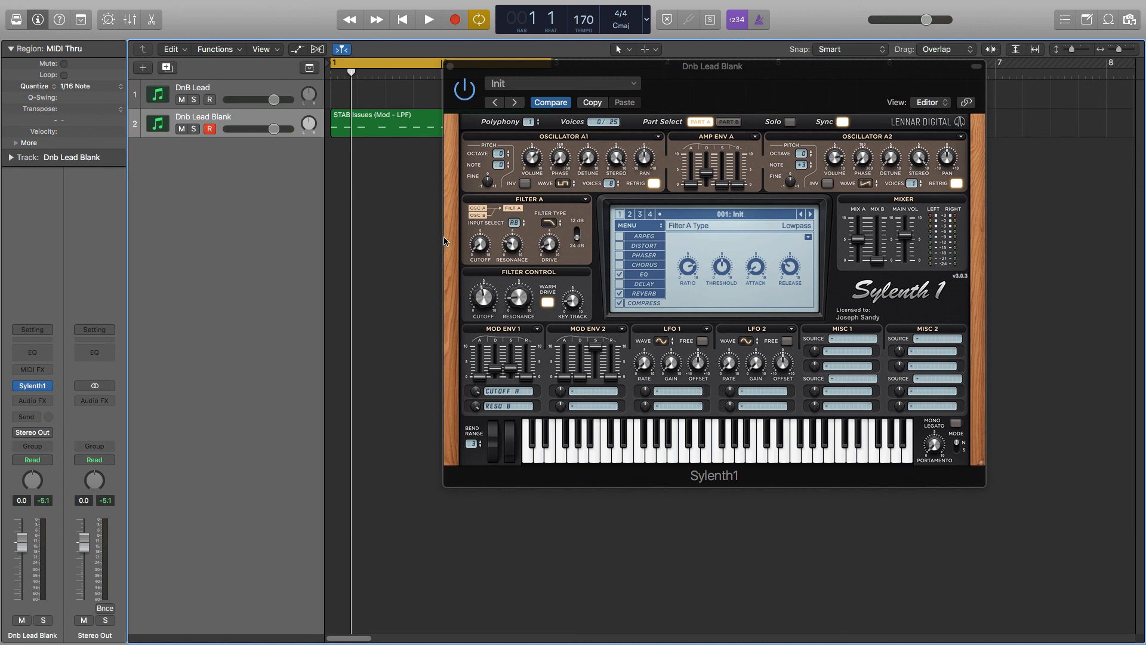
mouse_move(478, 247)
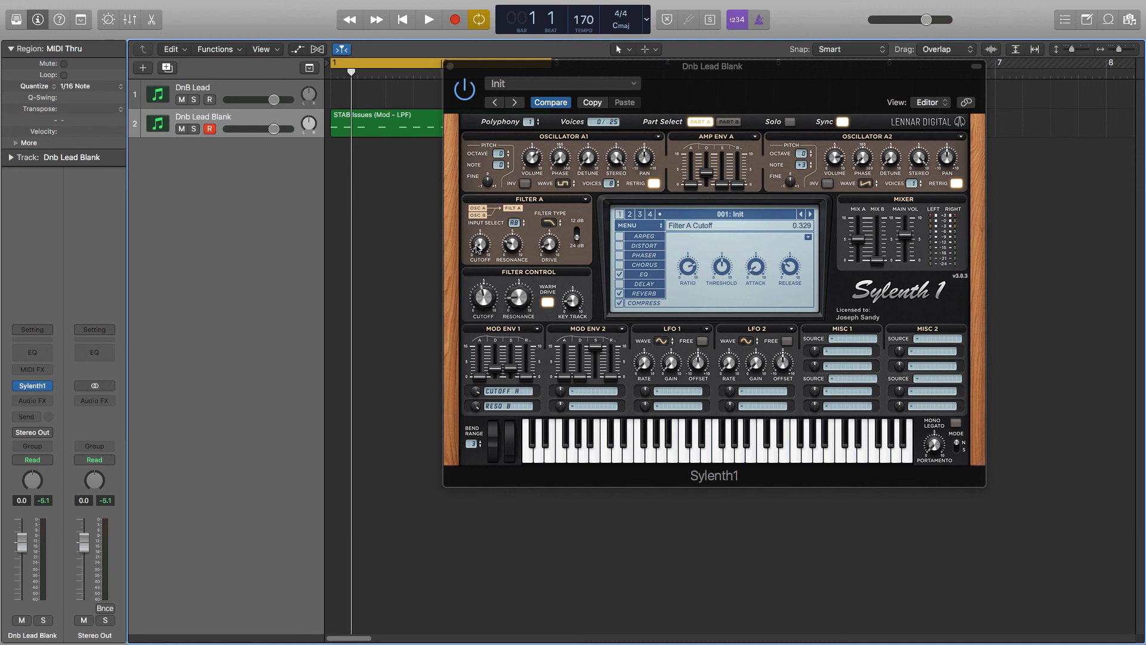